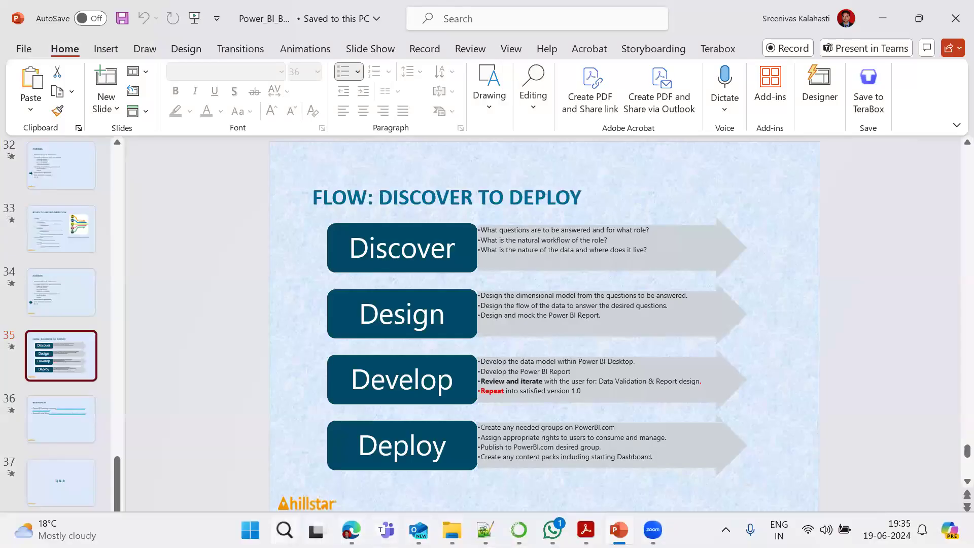
- Launch Power BI Desktop and dismiss its start screen and sign-in prompt to reach the blank report
left_click(284, 529)
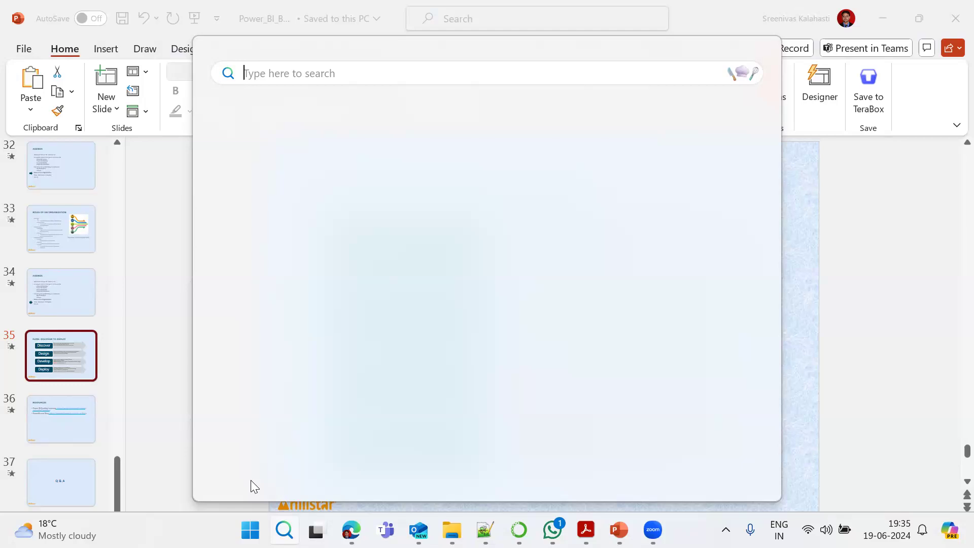
type("powe")
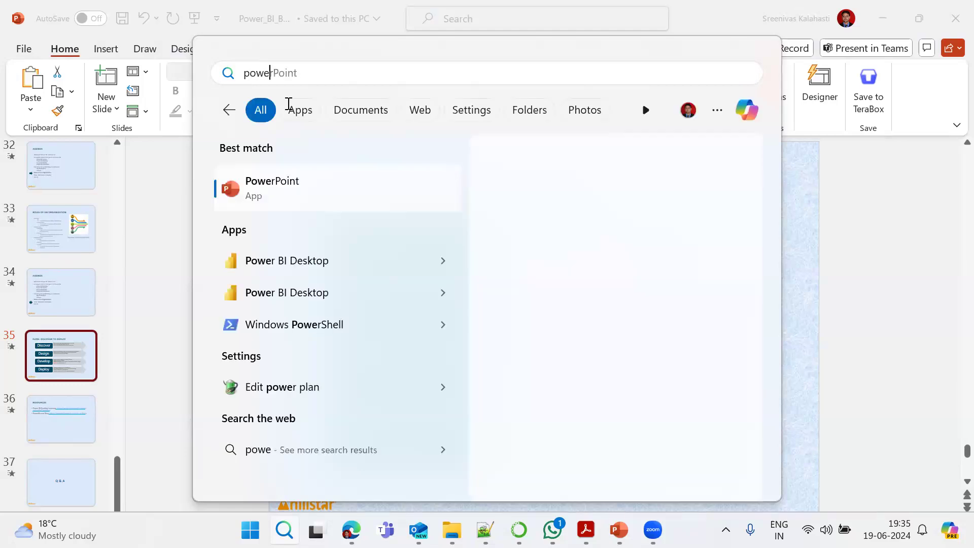
left_click(275, 270)
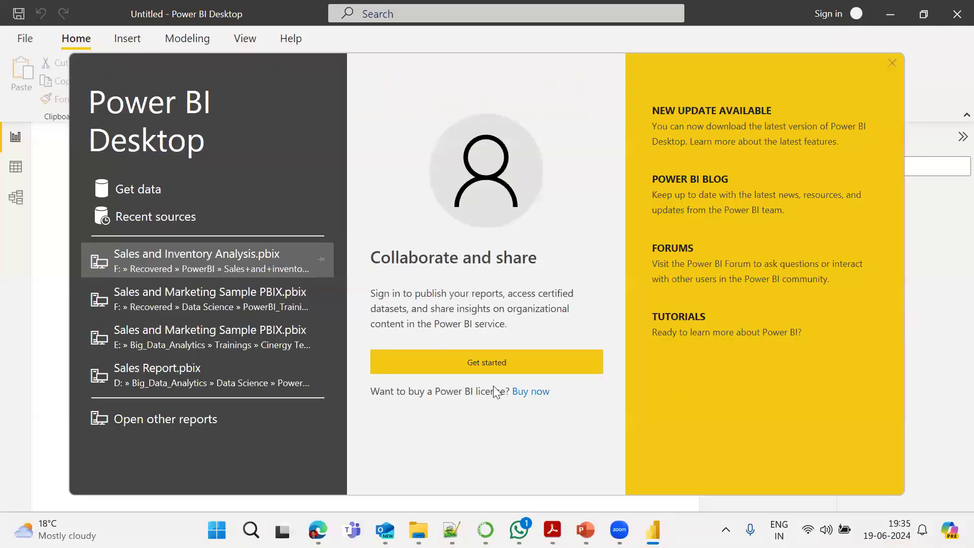
left_click(486, 366)
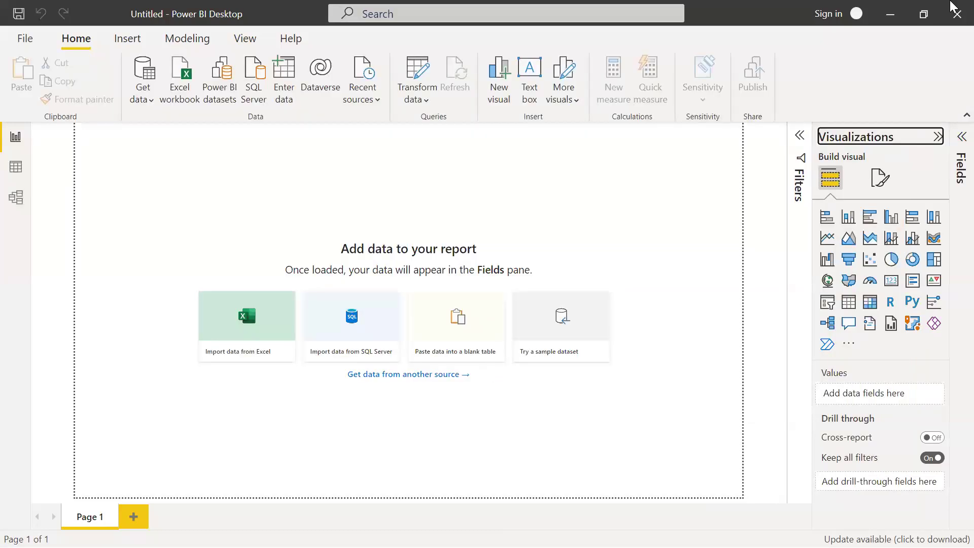
left_click(107, 2)
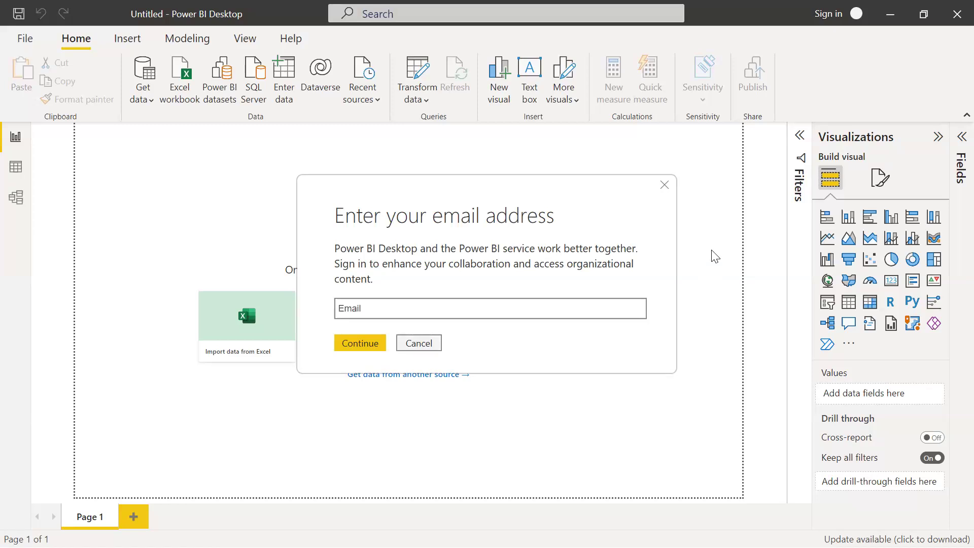
key("Escape")
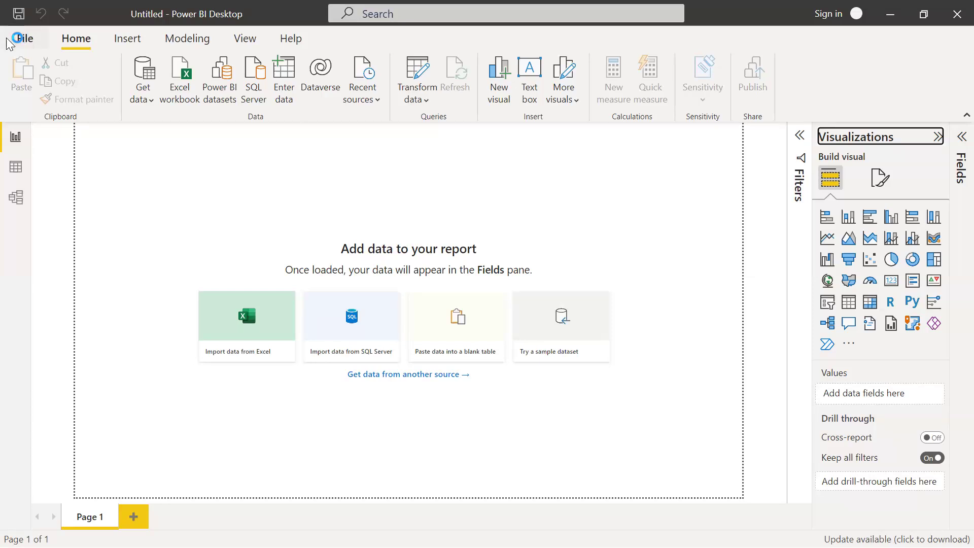
- Look through the Report, Data and Model views of the empty file, ending back in the Report view
left_click(14, 141)
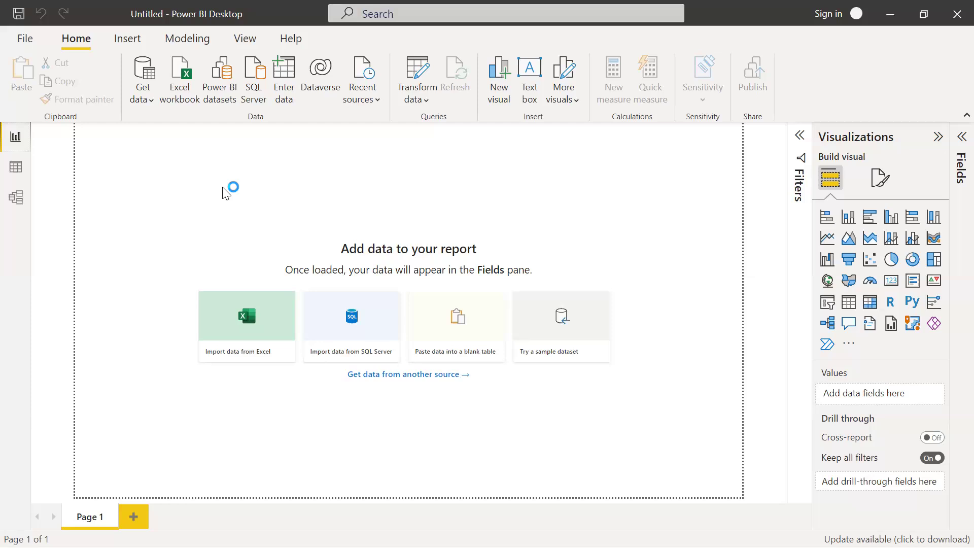
left_click(15, 172)
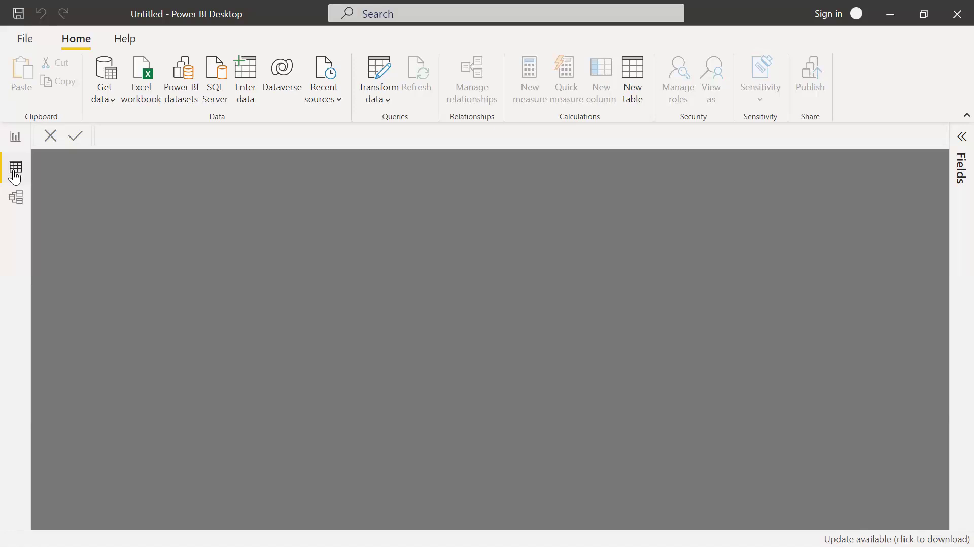
left_click(17, 199)
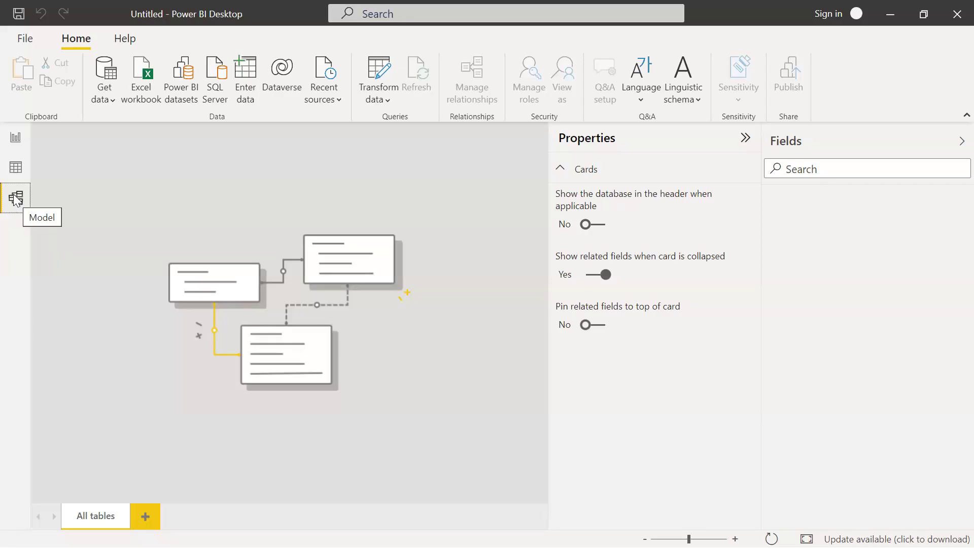
left_click(11, 143)
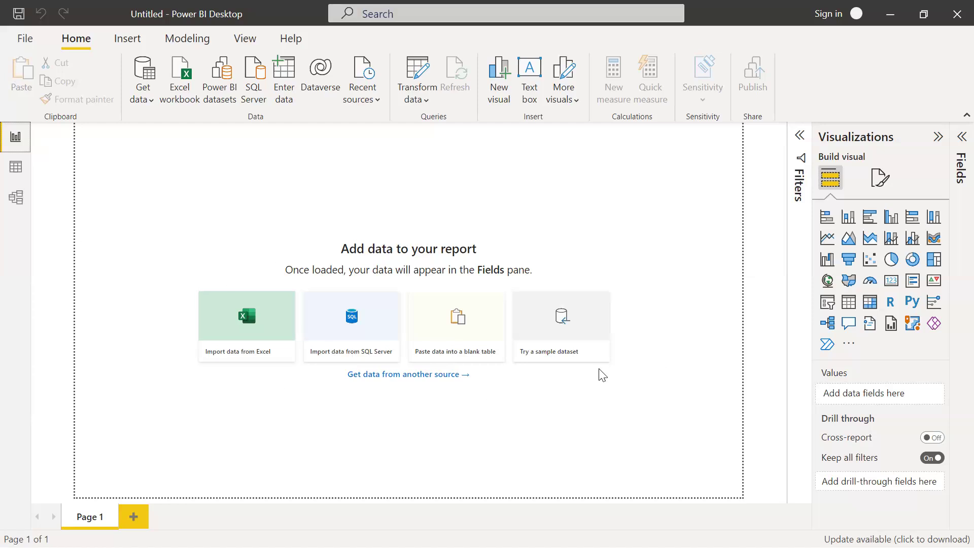
- Import the DIY_SALES_BDCS sheet from the PBI_DIY_BDCS_Sales Excel workbook and load it into the report
left_click(258, 321)
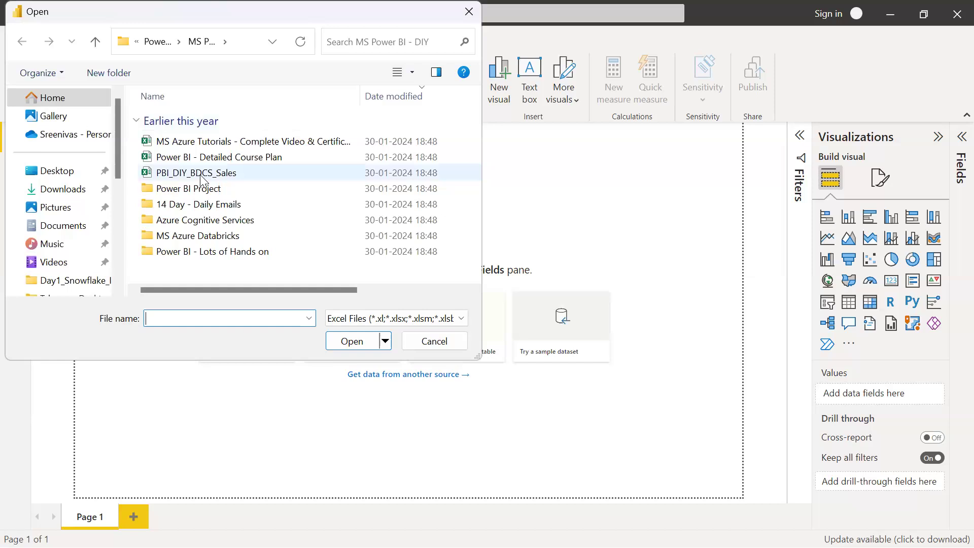
double_click(200, 174)
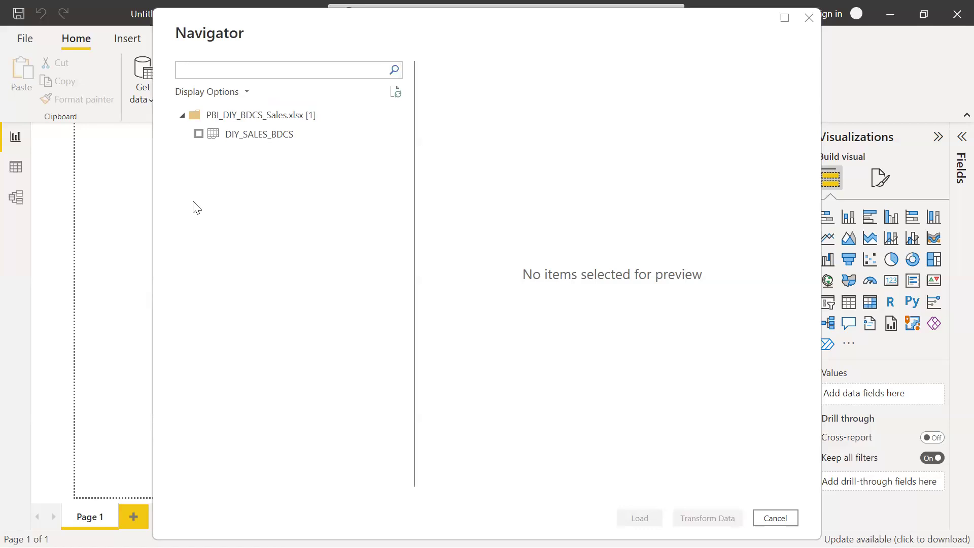
left_click(199, 133)
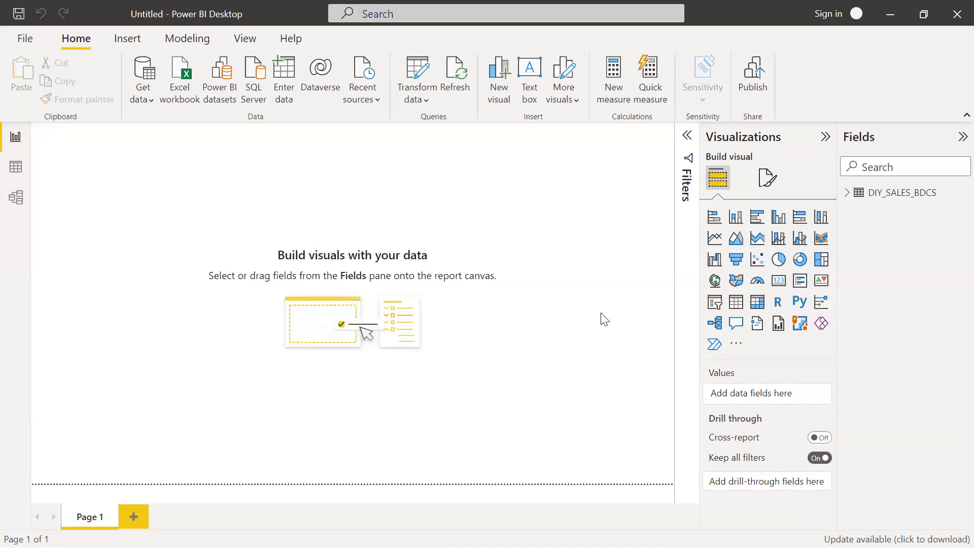
- Create a clustered column chart of Sales_Amt by Item Category and enlarge it to fill most of the visible canvas
left_click(848, 194)
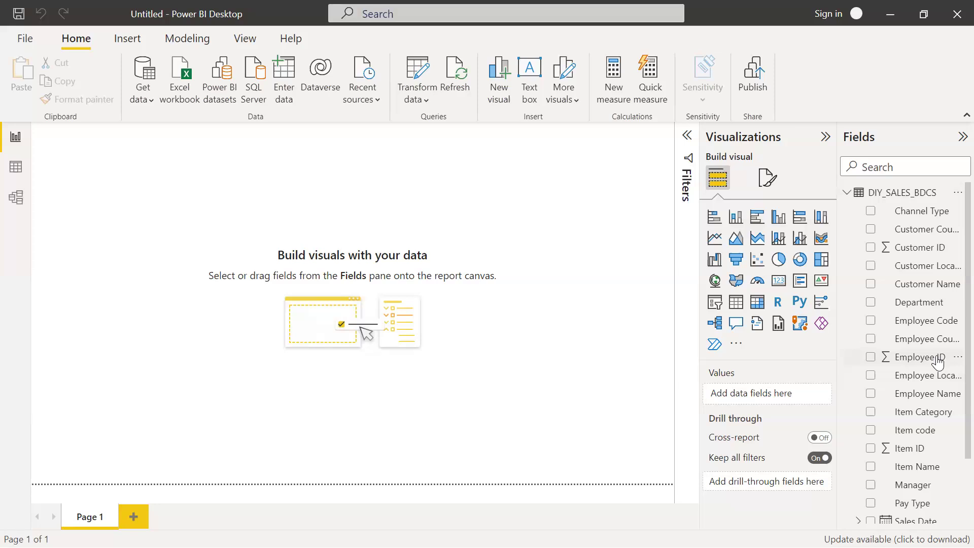
scroll(936, 355, "down", 3)
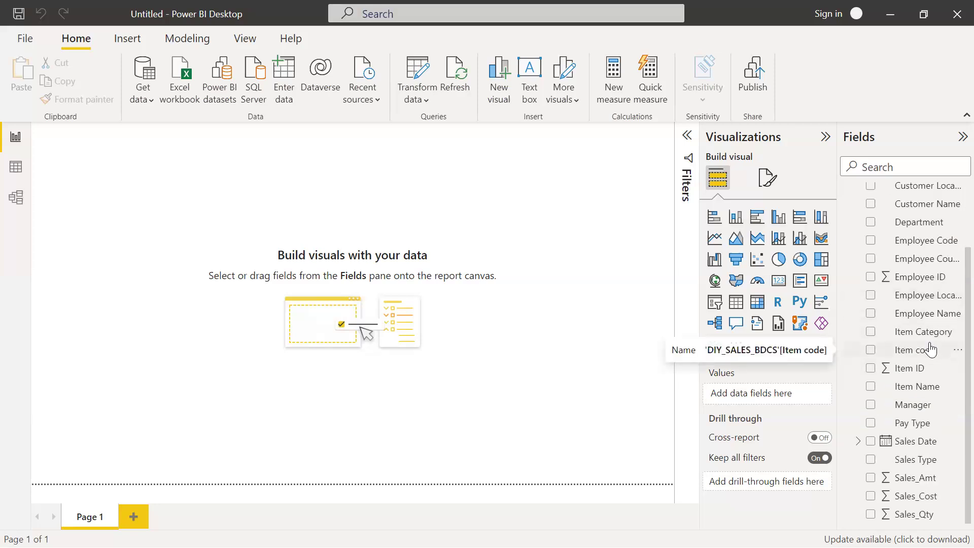
left_click(871, 478)
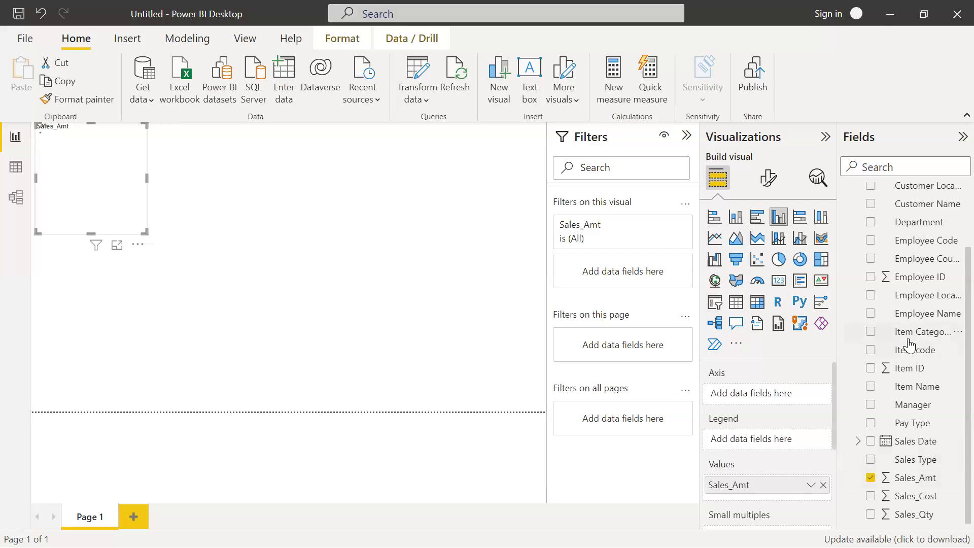
left_click(871, 333)
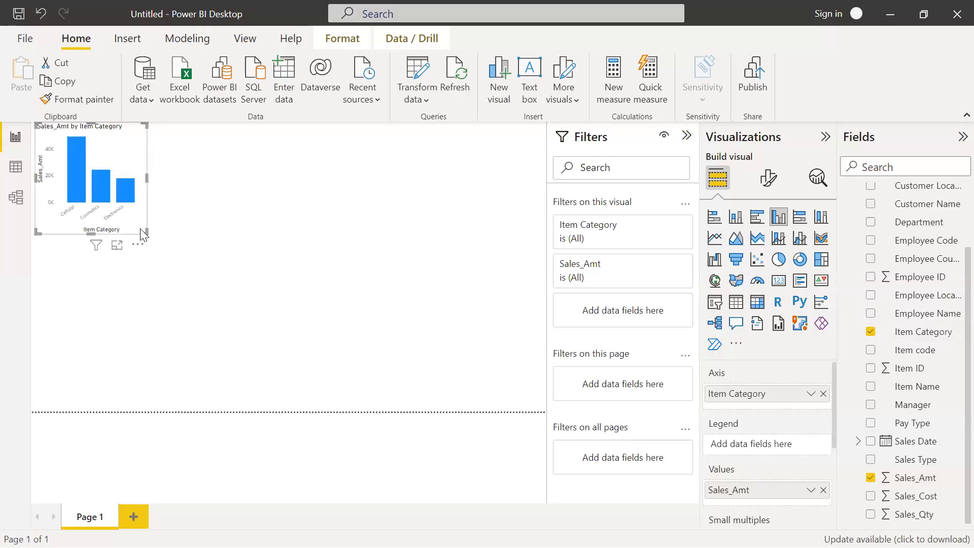
left_click_drag(144, 232, 487, 409)
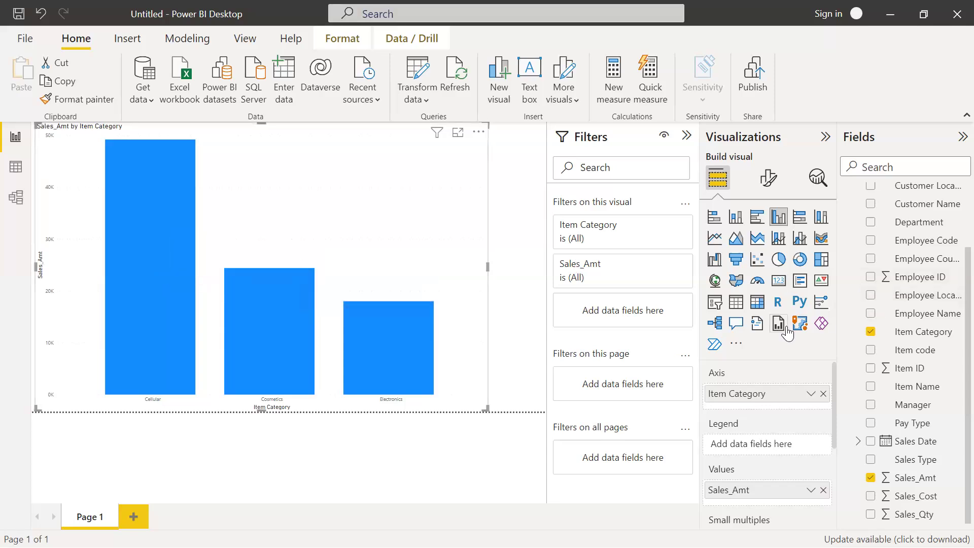
- Add Channel Type as the column chart's legend and inspect the data values of its columns
scroll(913, 343, "up", 3)
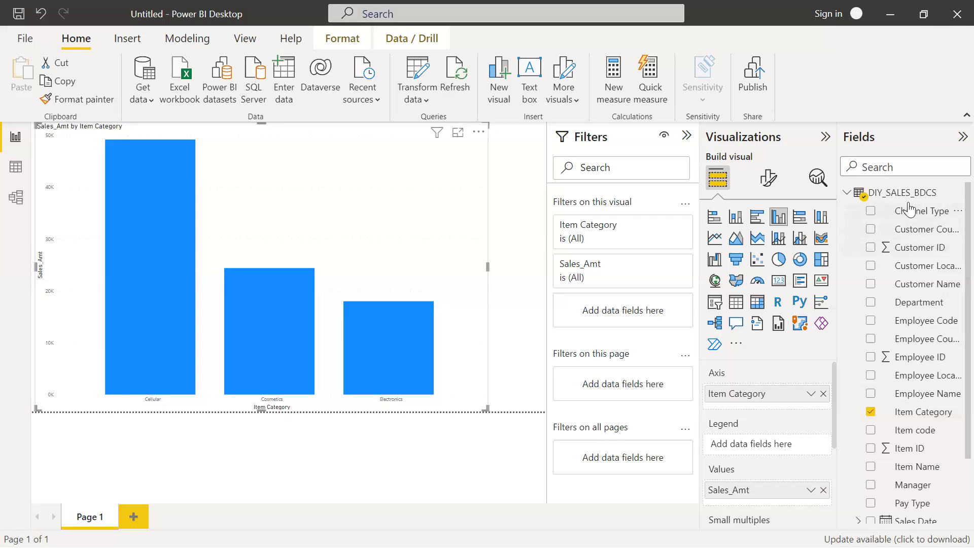
left_click_drag(911, 210, 761, 445)
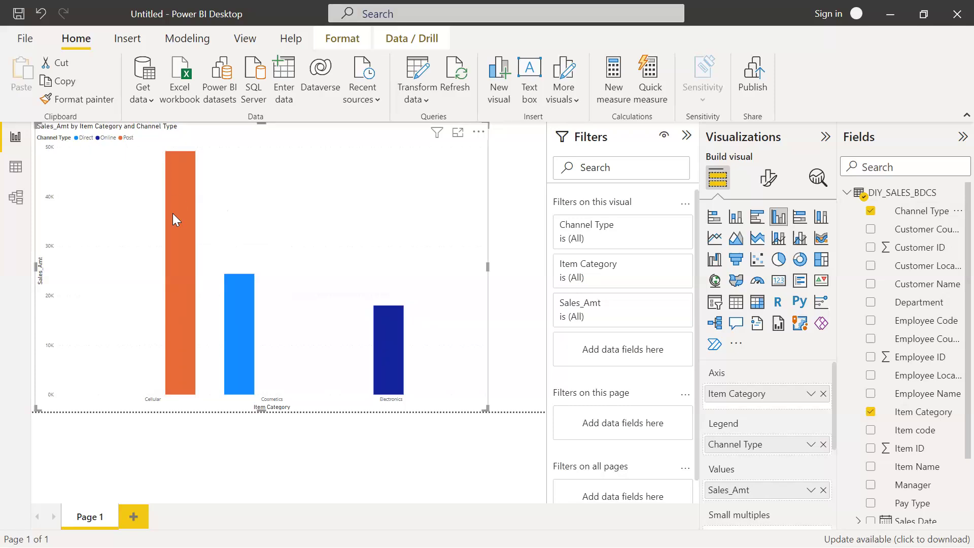
mouse_move(172, 213)
mouse_move(394, 342)
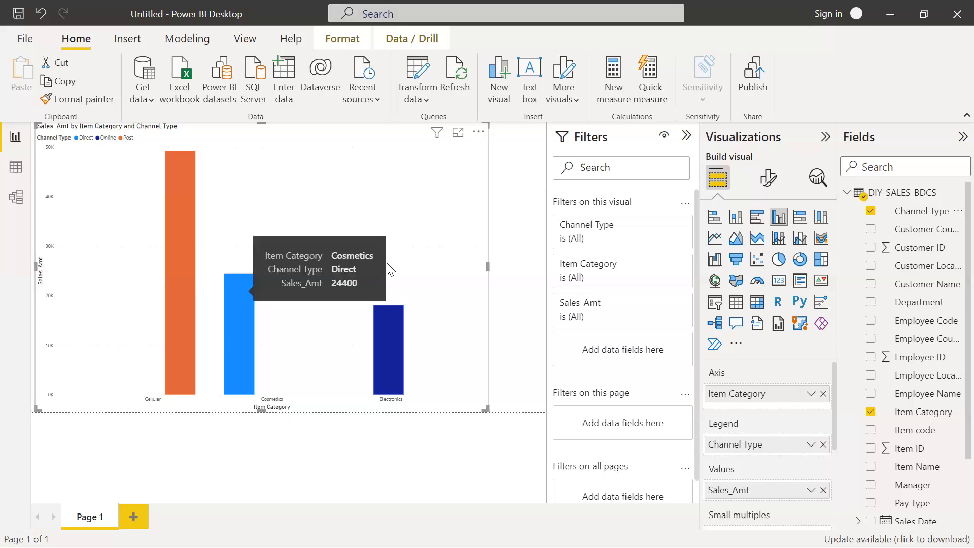
- Switch the visual through pie, ribbon, line, waterfall, and line and clustered column chart types, ending with a stacked area chart
left_click(779, 264)
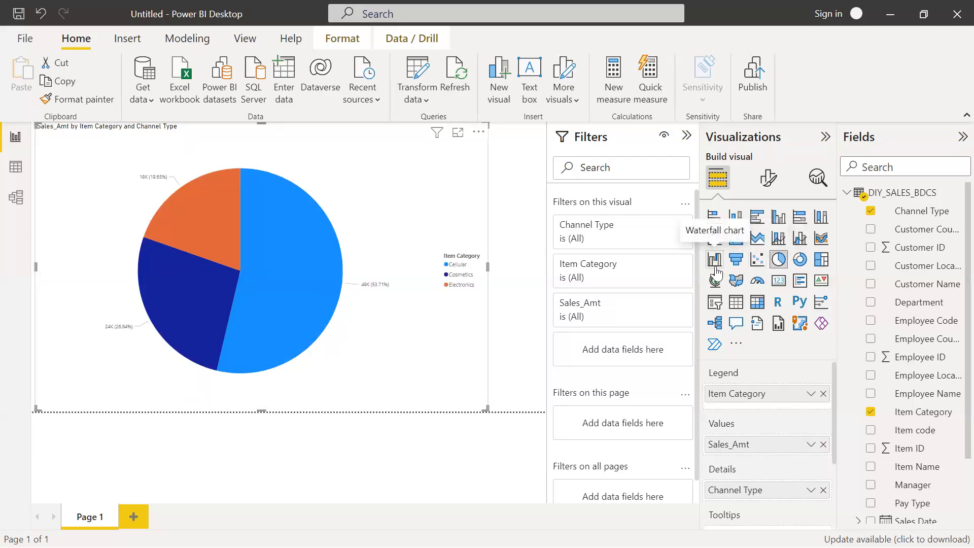
mouse_move(288, 272)
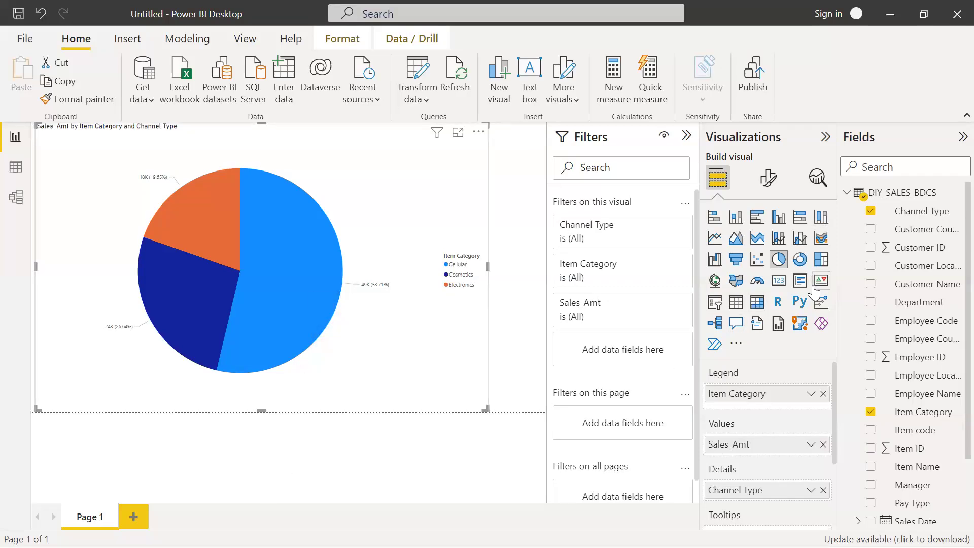
left_click(821, 238)
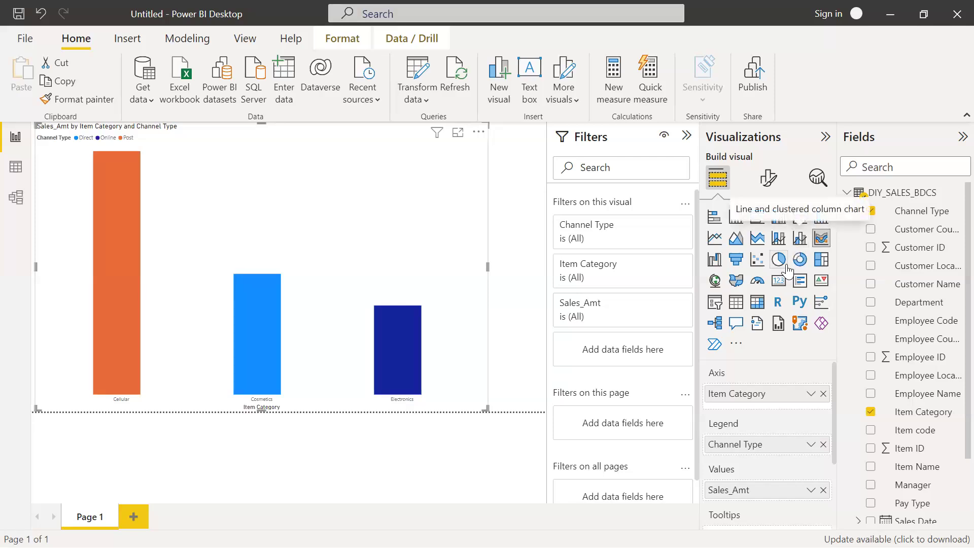
left_click(713, 244)
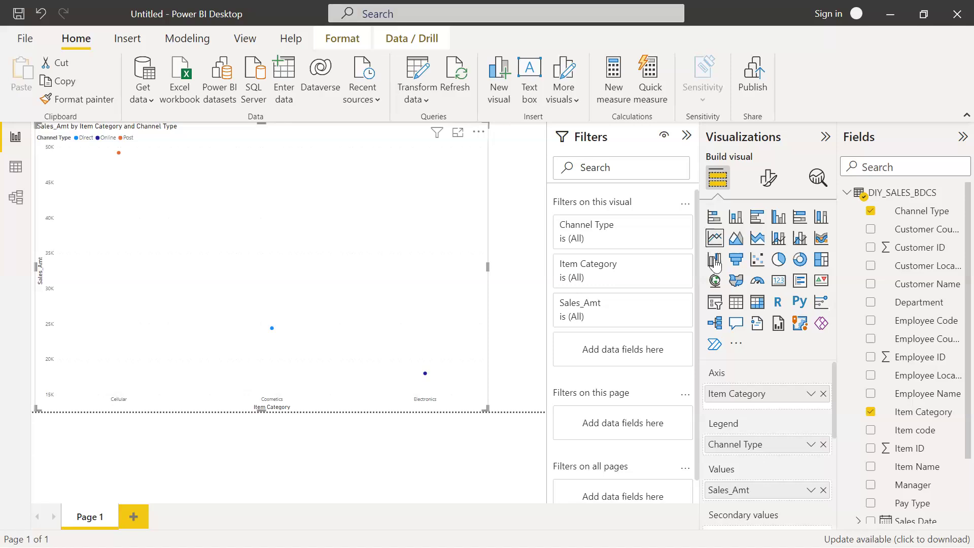
left_click(714, 260)
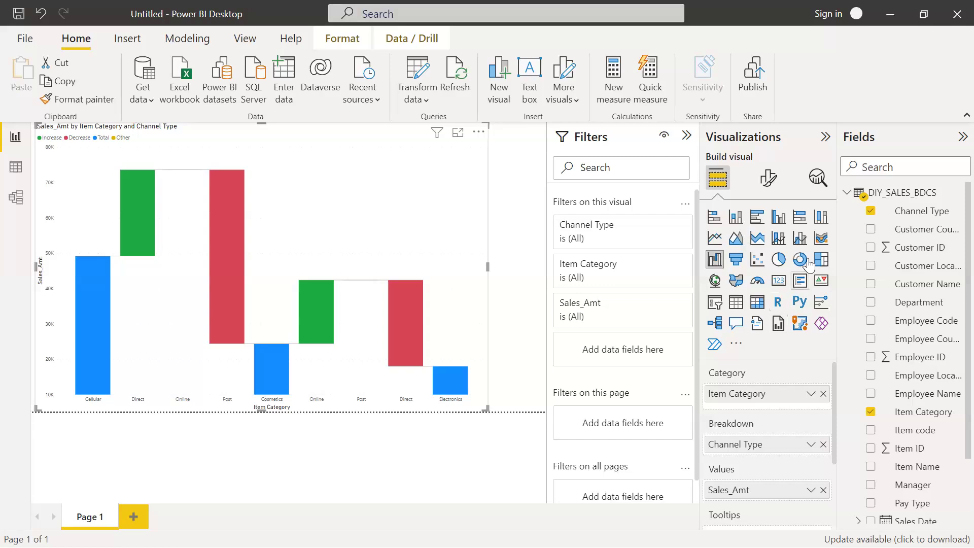
left_click(800, 239)
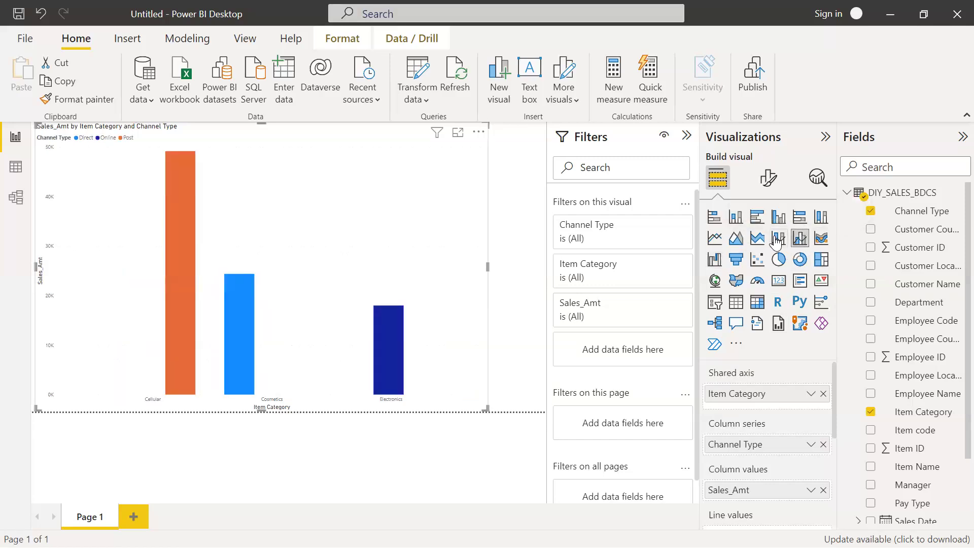
left_click(758, 241)
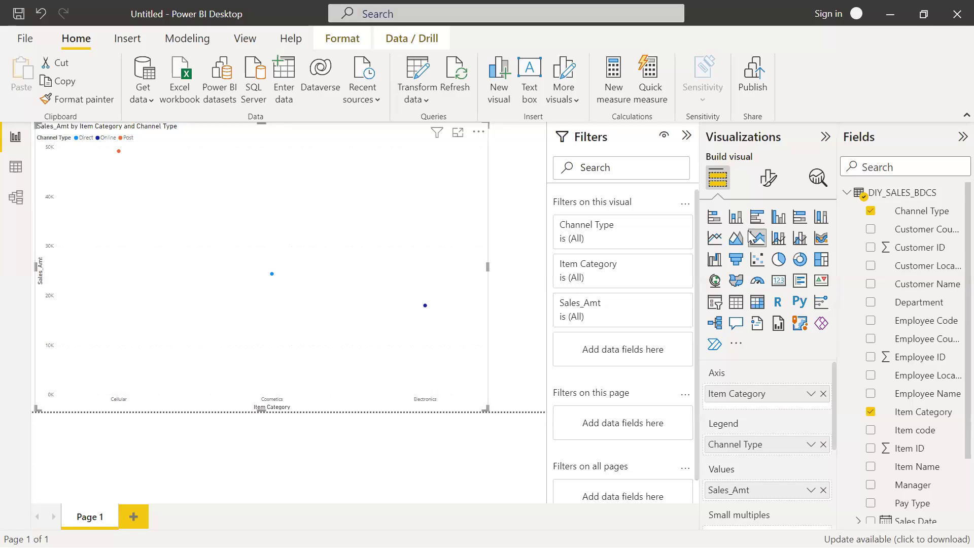
- Switch to WhatsApp and view the Power bi batch June group chat
mouse_move(948, 547)
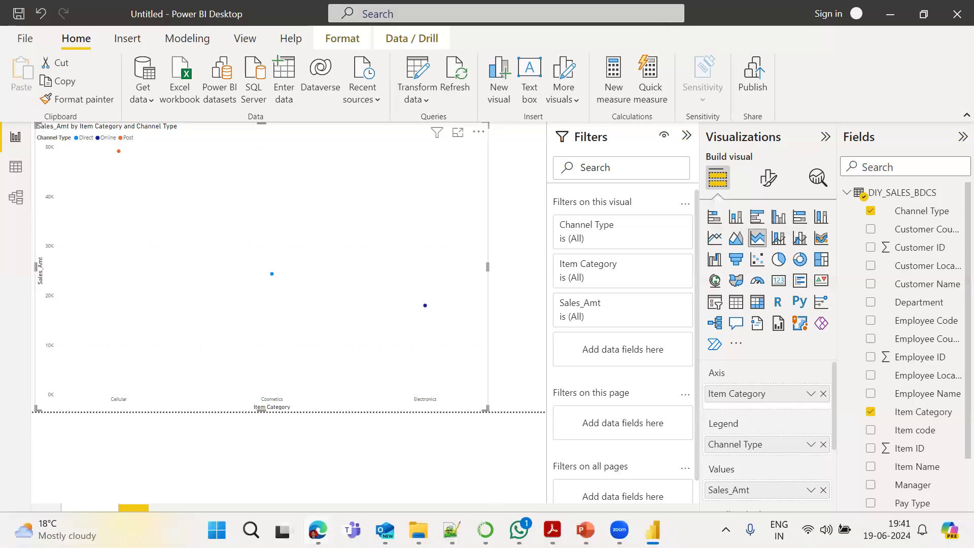
mouse_move(317, 530)
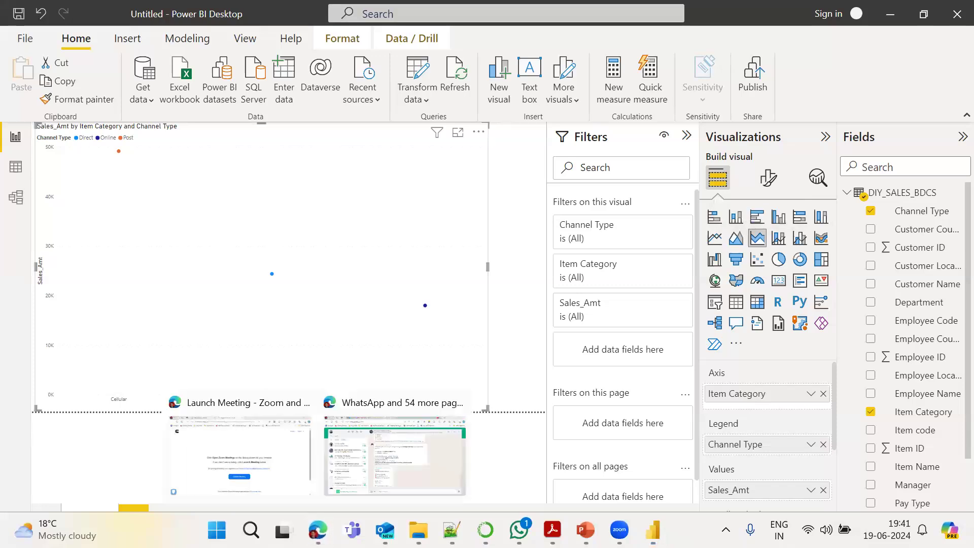
left_click(518, 529)
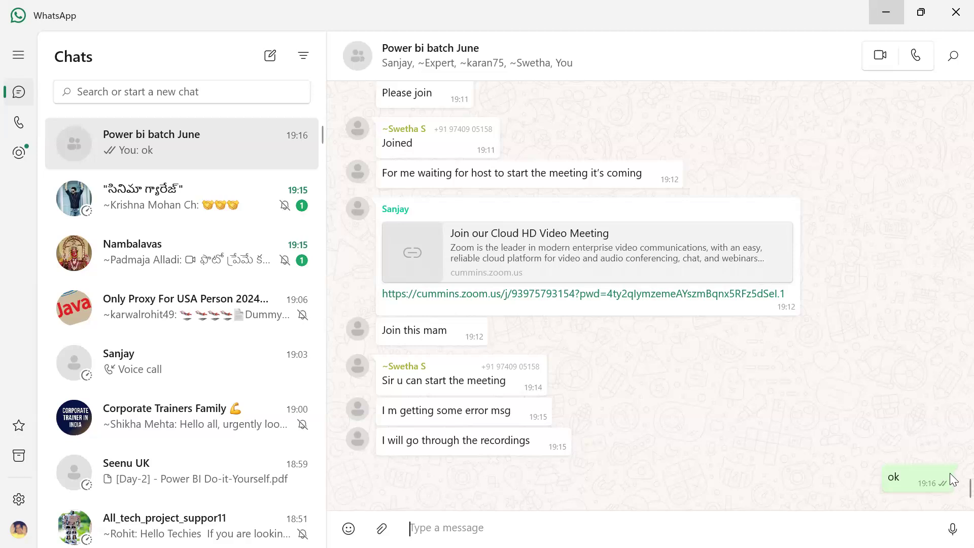
mouse_move(523, 546)
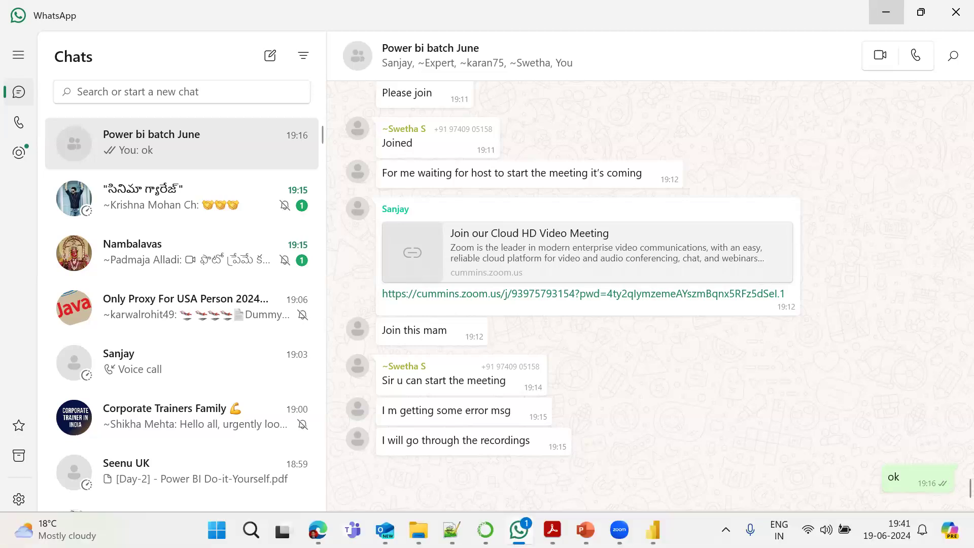
left_click(519, 530)
left_click(519, 530)
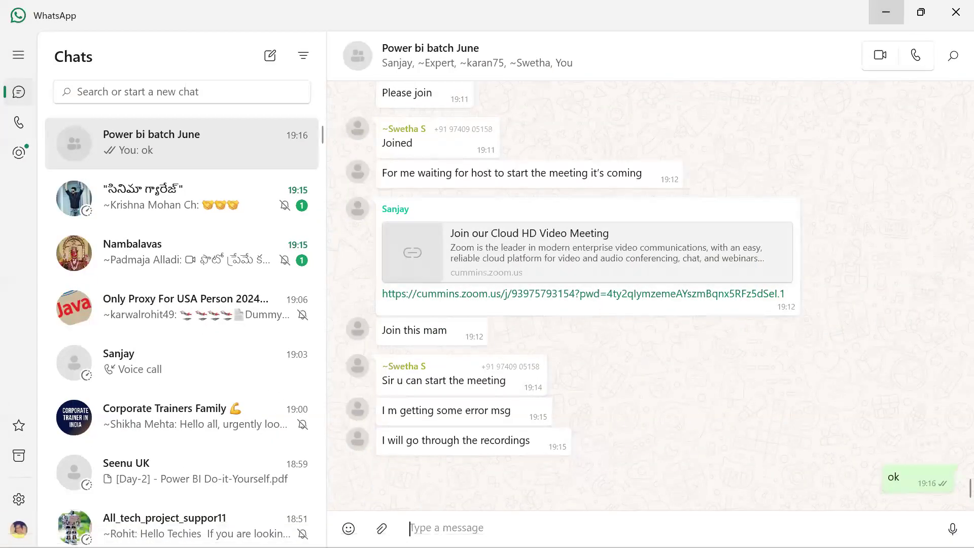
mouse_move(265, 518)
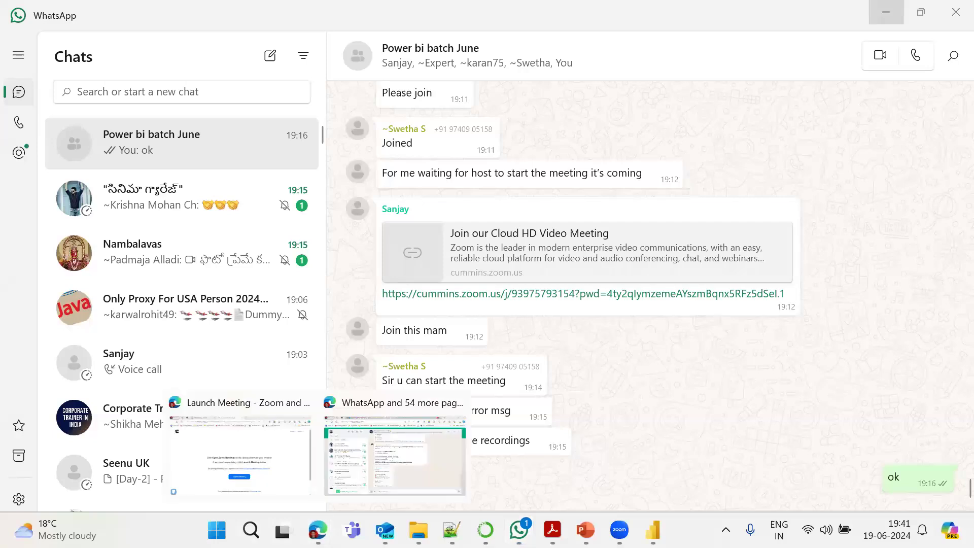
mouse_move(317, 530)
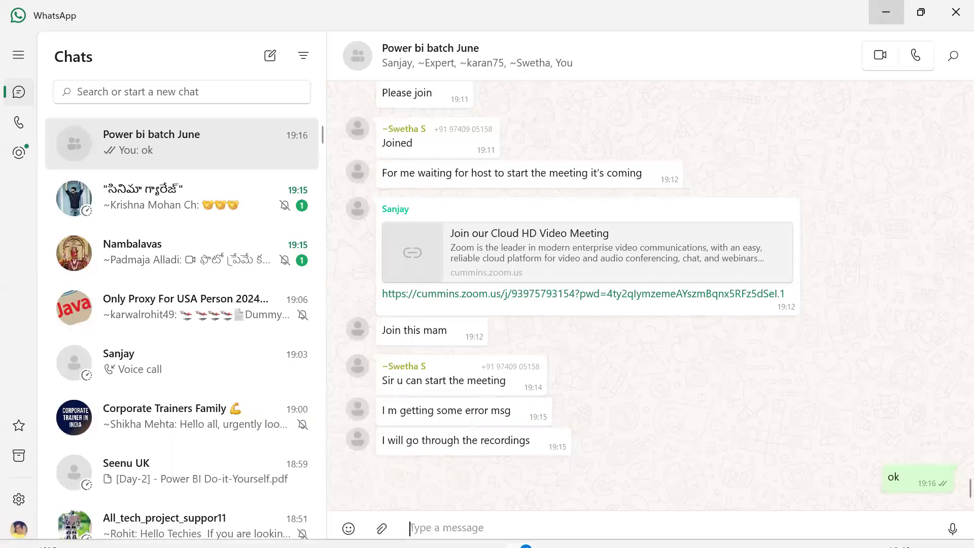
- Switch back to Power BI Desktop and inspect the data points of the stacked area chart
left_click(886, 12)
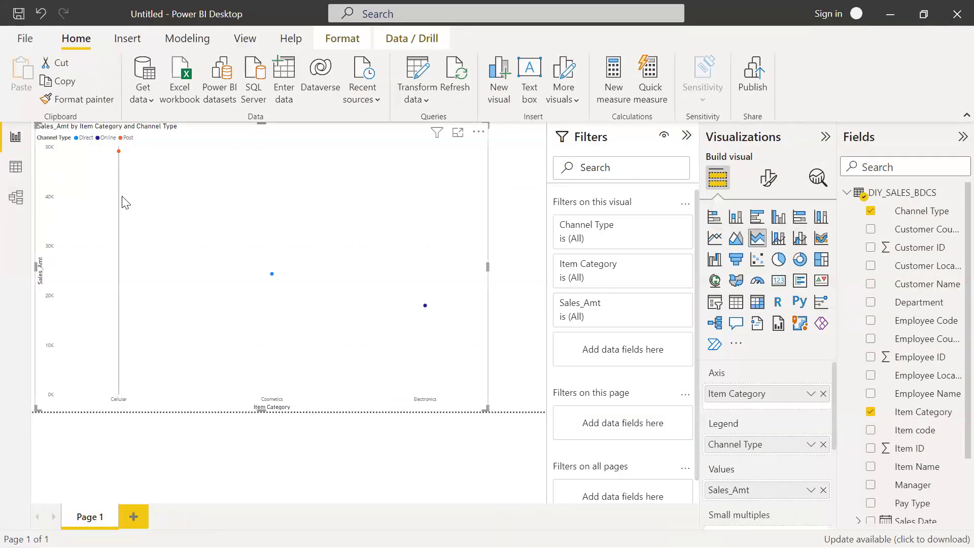
mouse_move(270, 281)
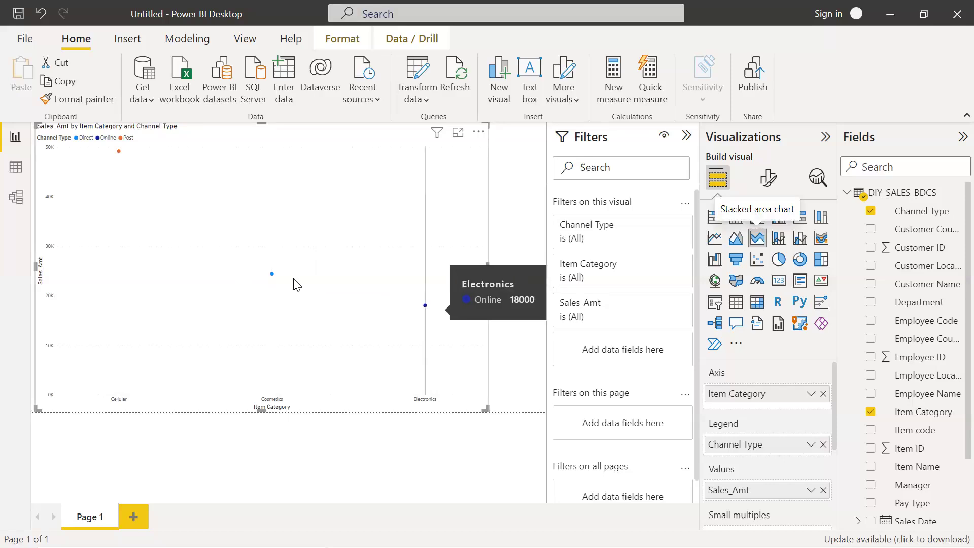
mouse_move(141, 265)
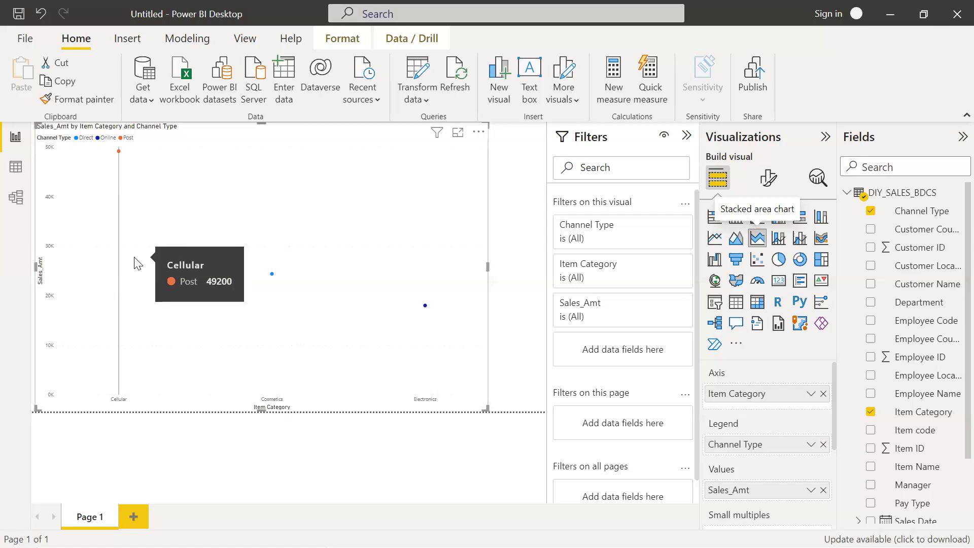
- Switch the visual through line, clustered bar, clustered column and 100% stacked bar types, ending with a stacked column chart
left_click(708, 240)
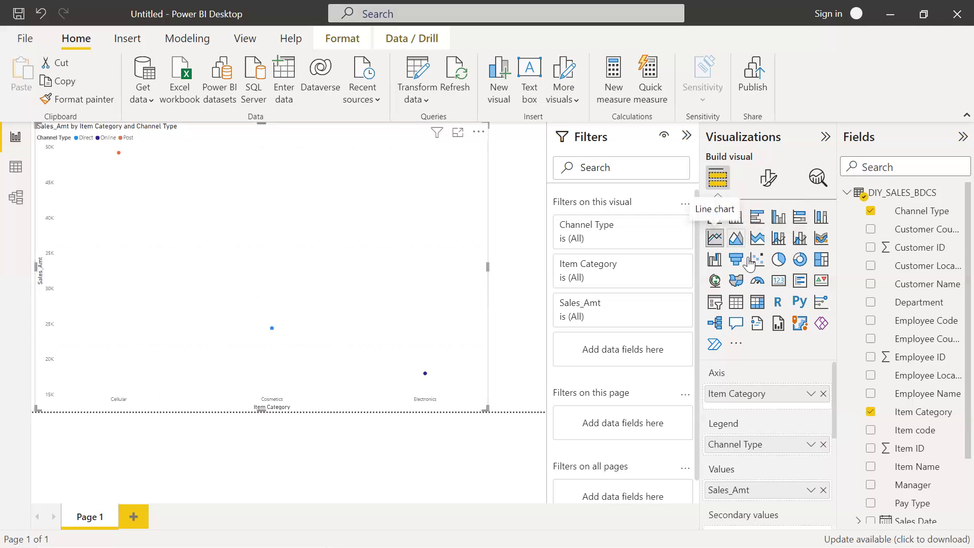
left_click(756, 221)
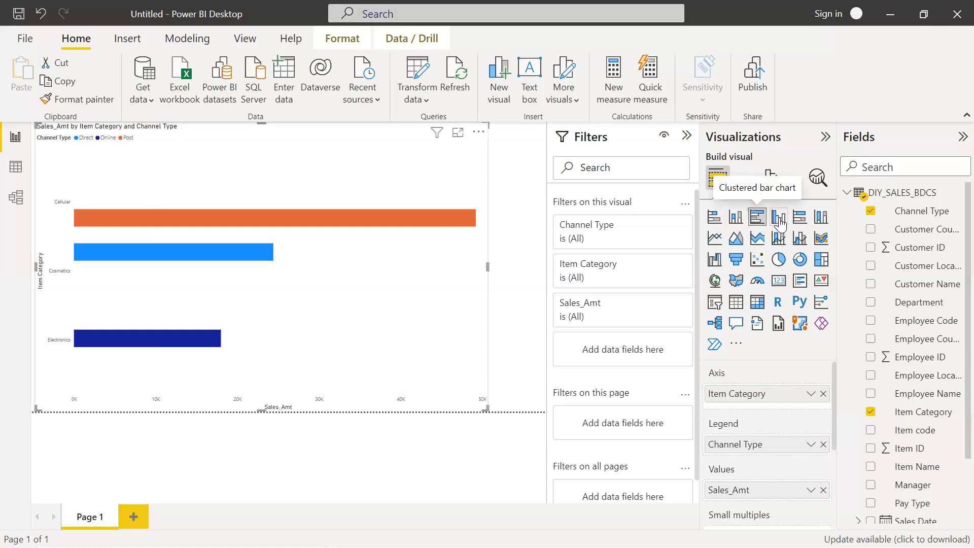
left_click(779, 222)
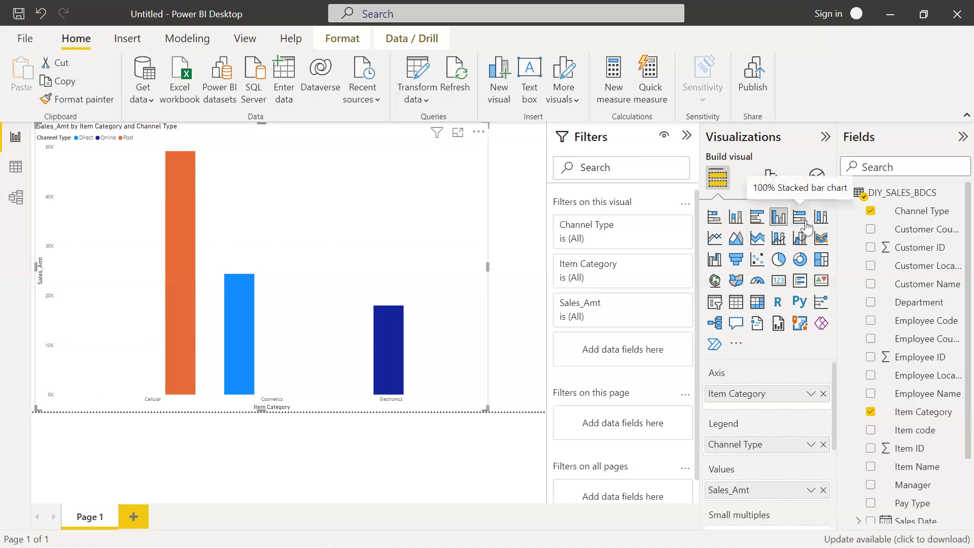
left_click(805, 226)
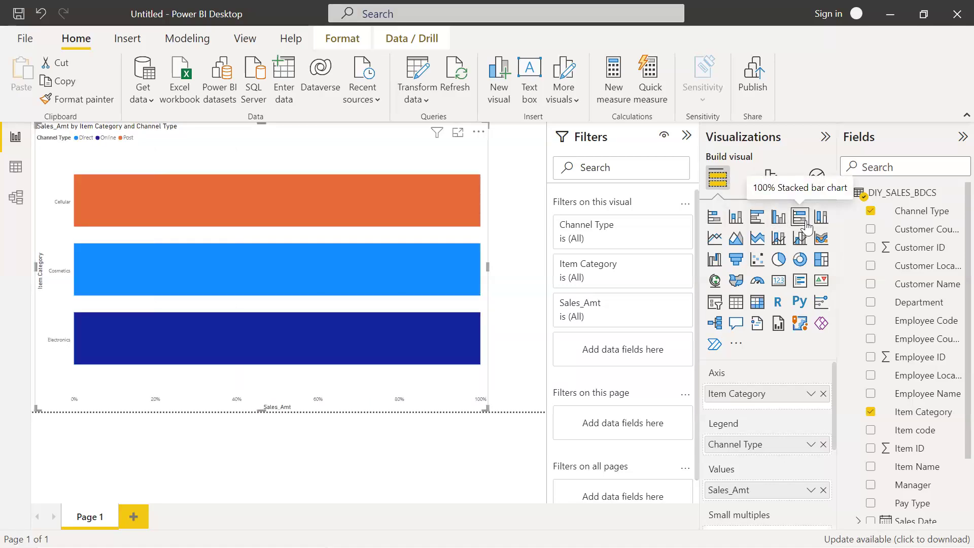
left_click(810, 224)
left_click(738, 219)
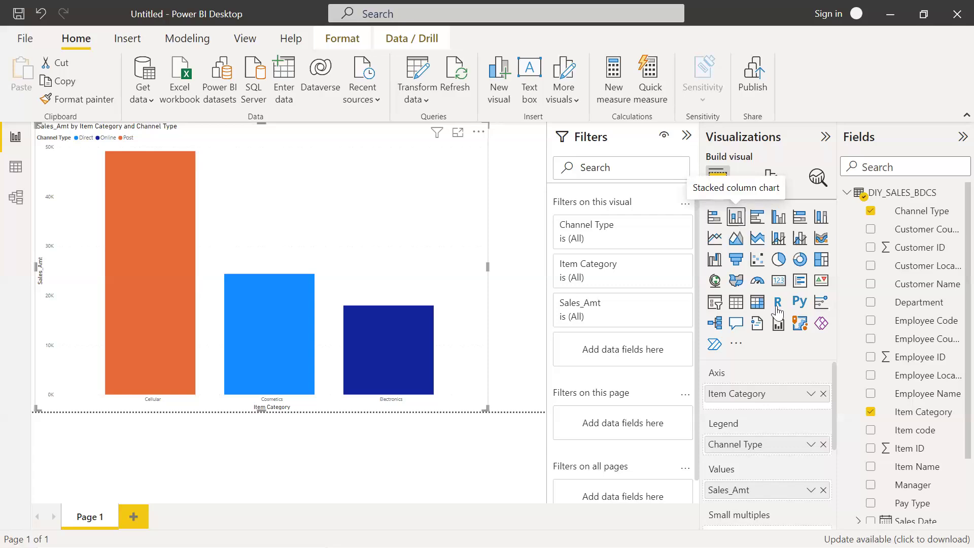
- Try the KPI, multi-row card, card and gauge visual types on the sales data, ending with a donut chart
left_click(821, 288)
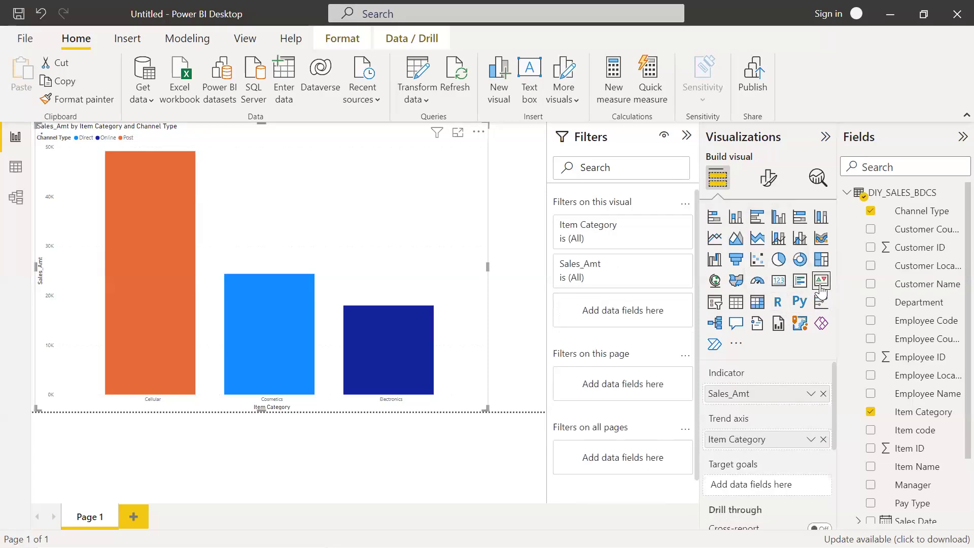
left_click(801, 280)
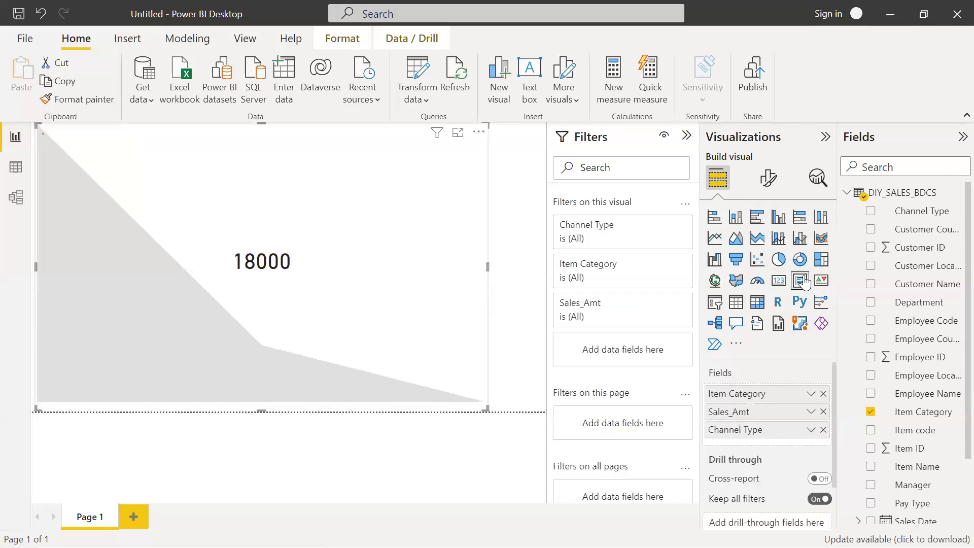
left_click(780, 287)
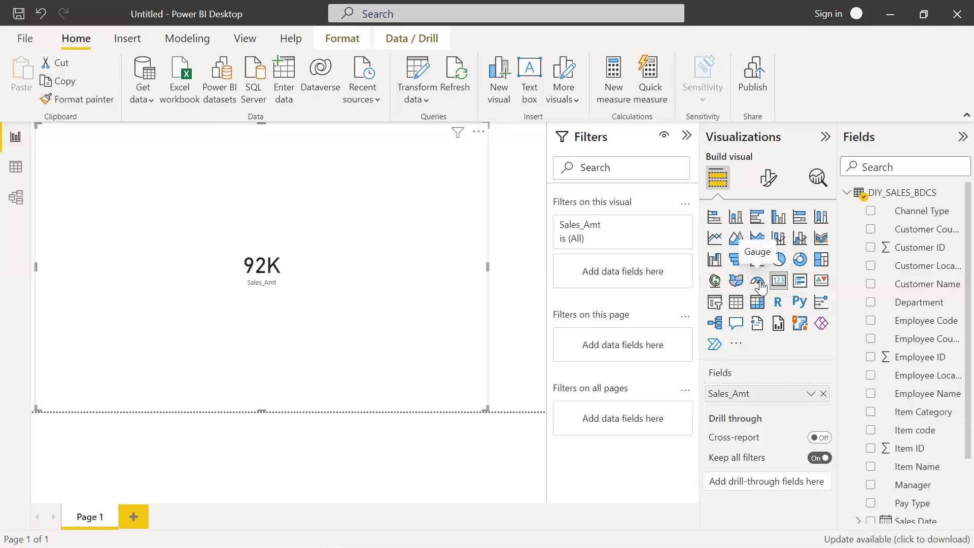
left_click(757, 281)
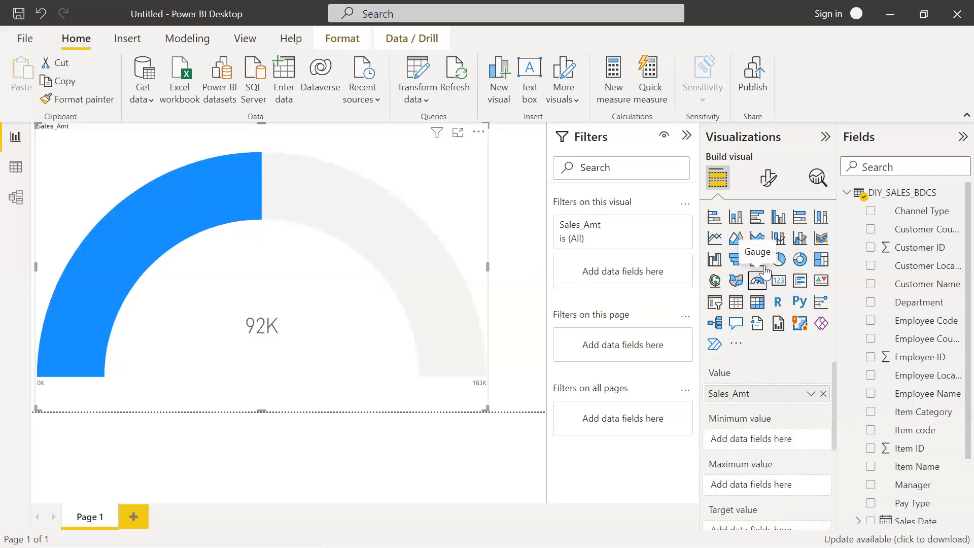
left_click(800, 262)
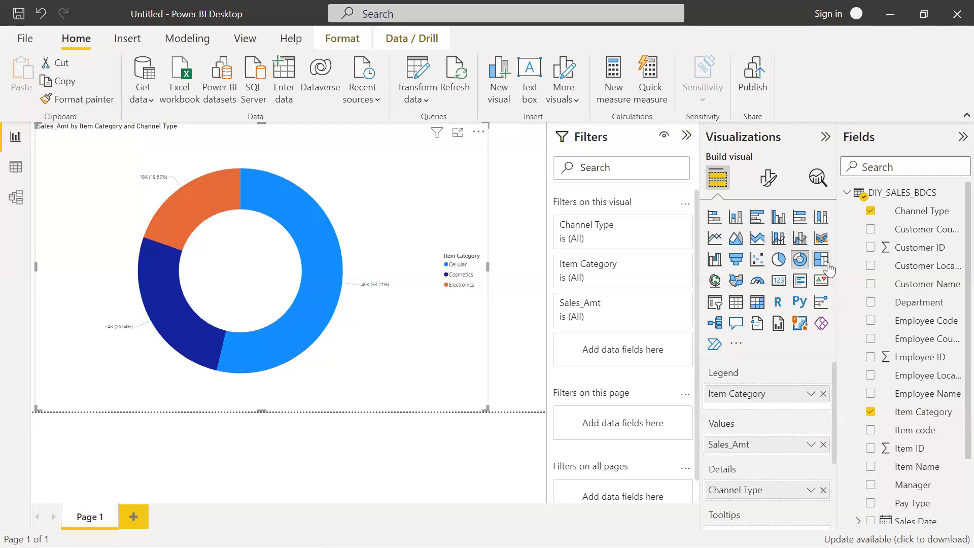
- Convert the visual to a line and clustered column chart and inspect the data values of its columns
left_click(796, 243)
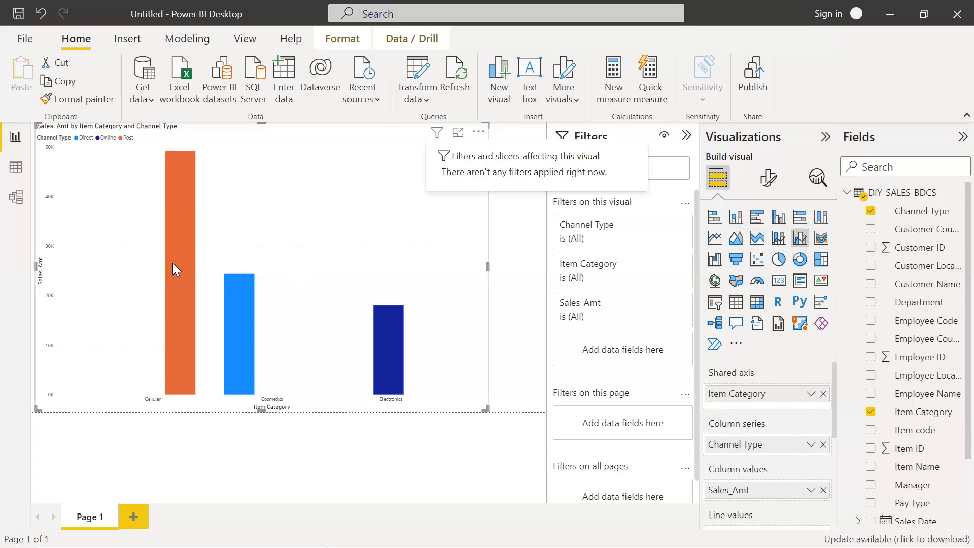
mouse_move(172, 263)
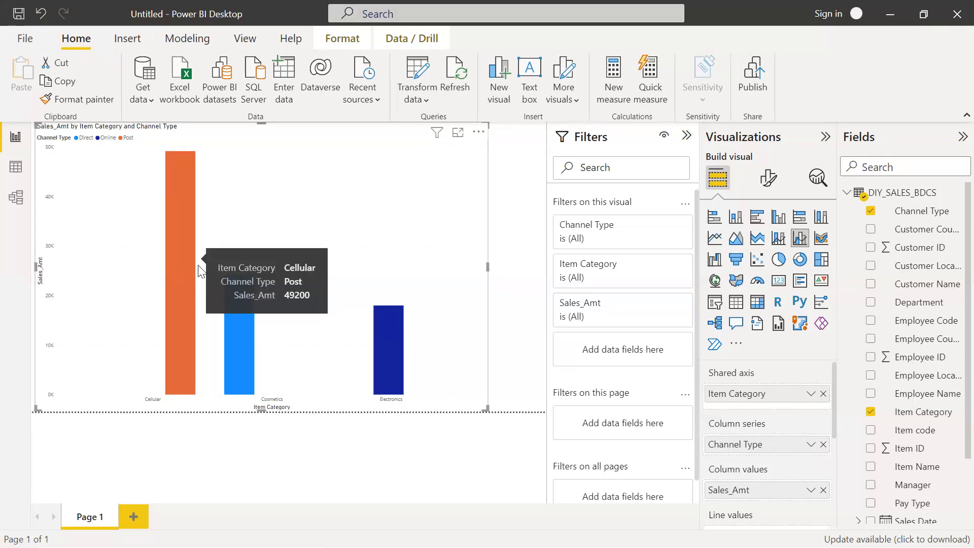
mouse_move(242, 294)
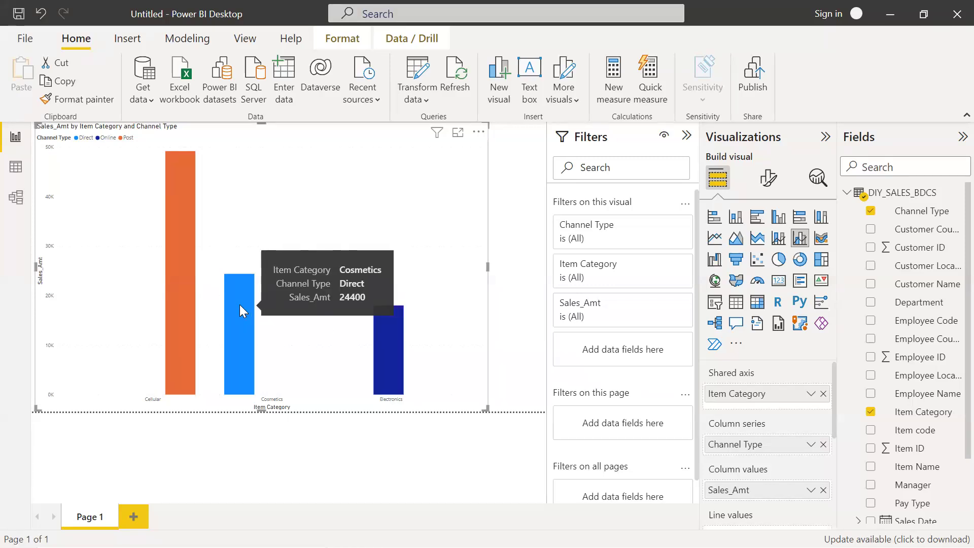
mouse_move(405, 343)
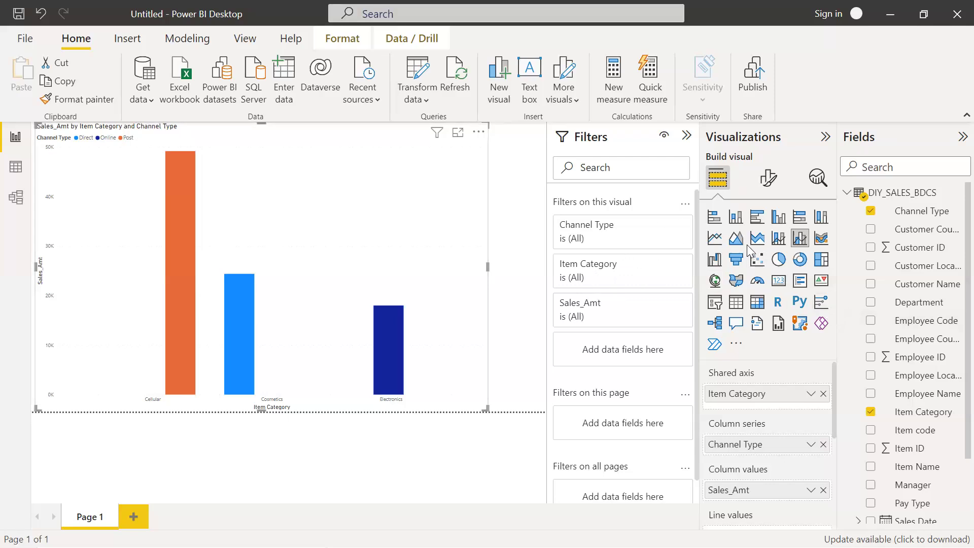
- Change the visual to a pie chart and view the available formatting and modeling commands
left_click(778, 260)
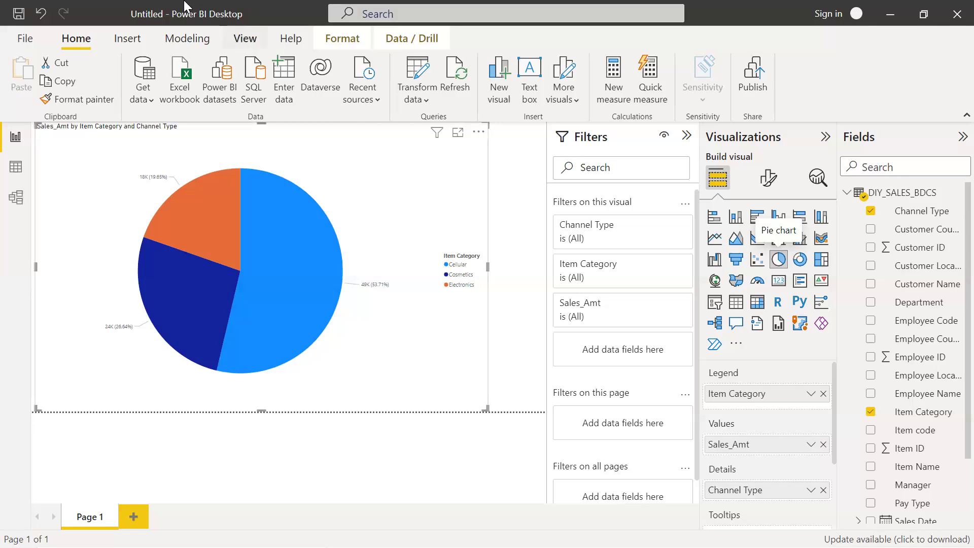
left_click(342, 38)
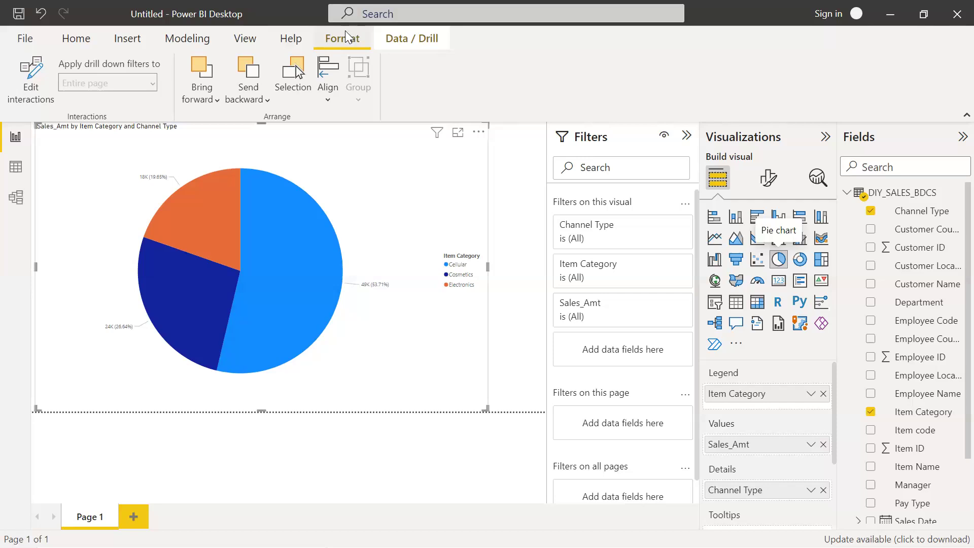
left_click(188, 39)
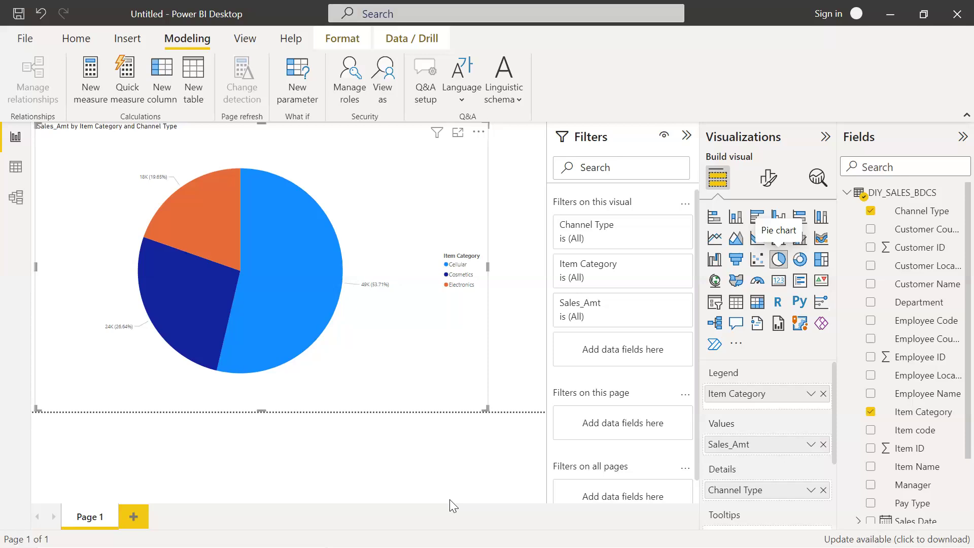
- Switch to PowerPoint, browse the training deck's thumbnails back to the early slides, and return to Power BI Desktop
mouse_move(451, 547)
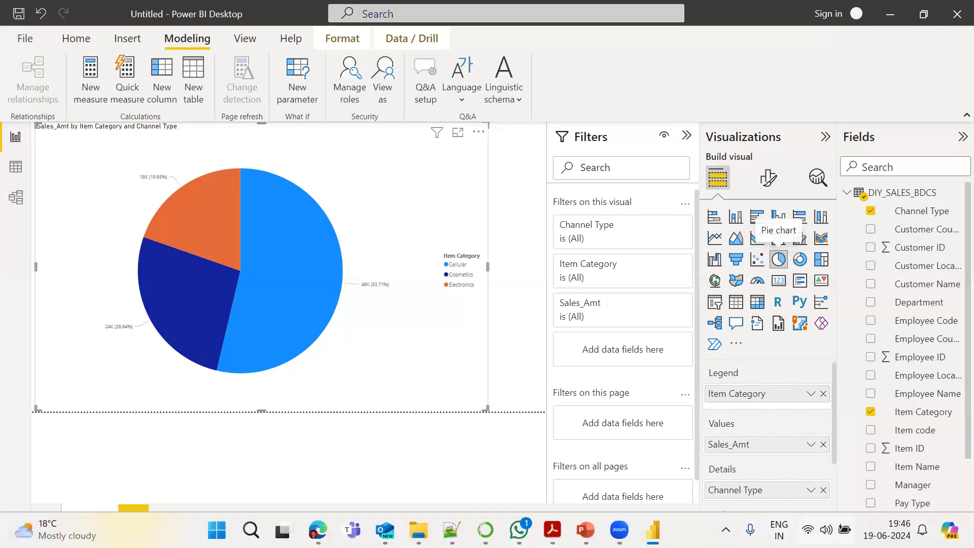
left_click(586, 528)
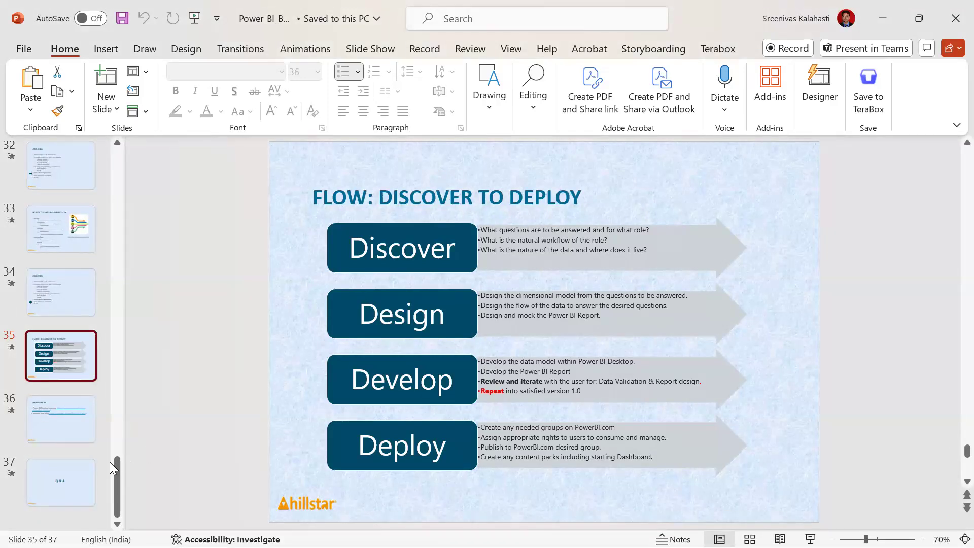
scroll(114, 441, "up", 20)
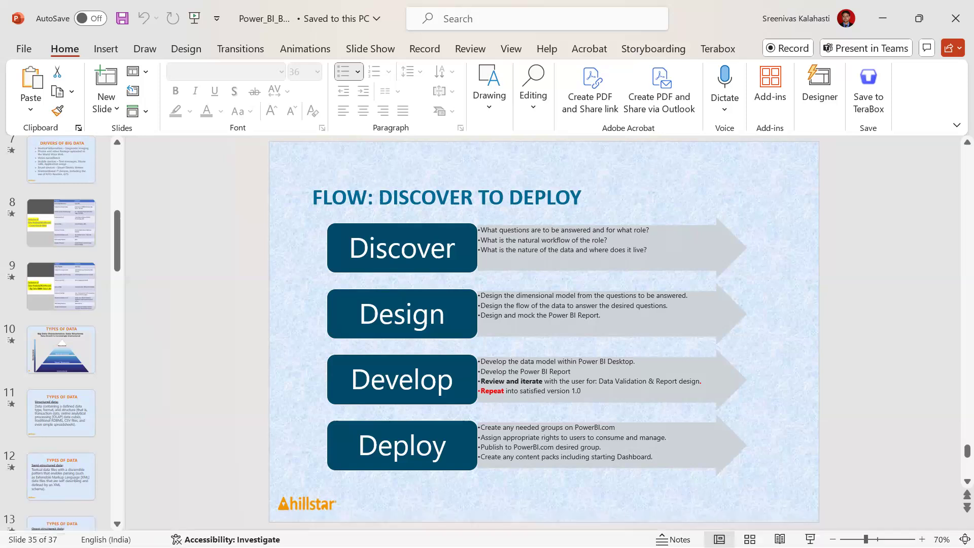
left_click(620, 530)
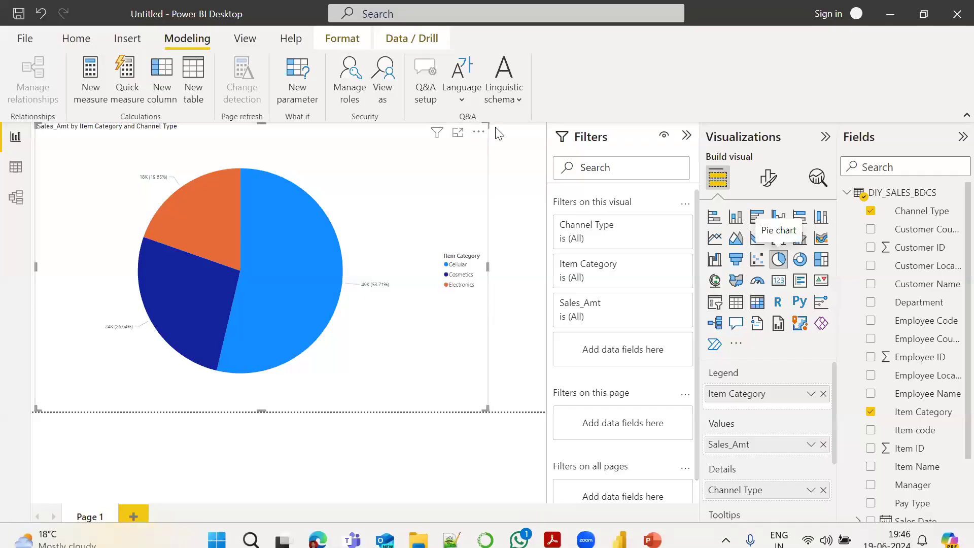
- Open the report's file commands to view the saving, exporting and publishing options
left_click(20, 36)
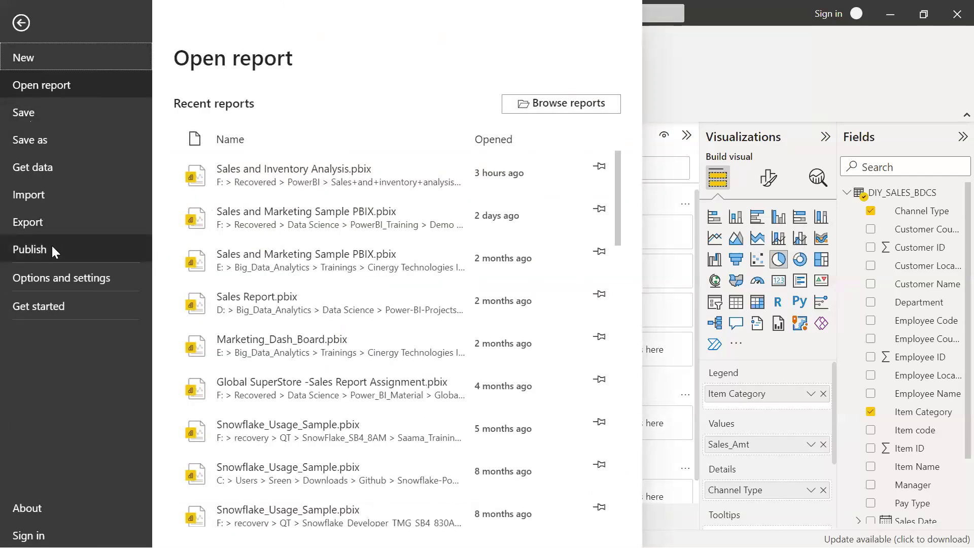